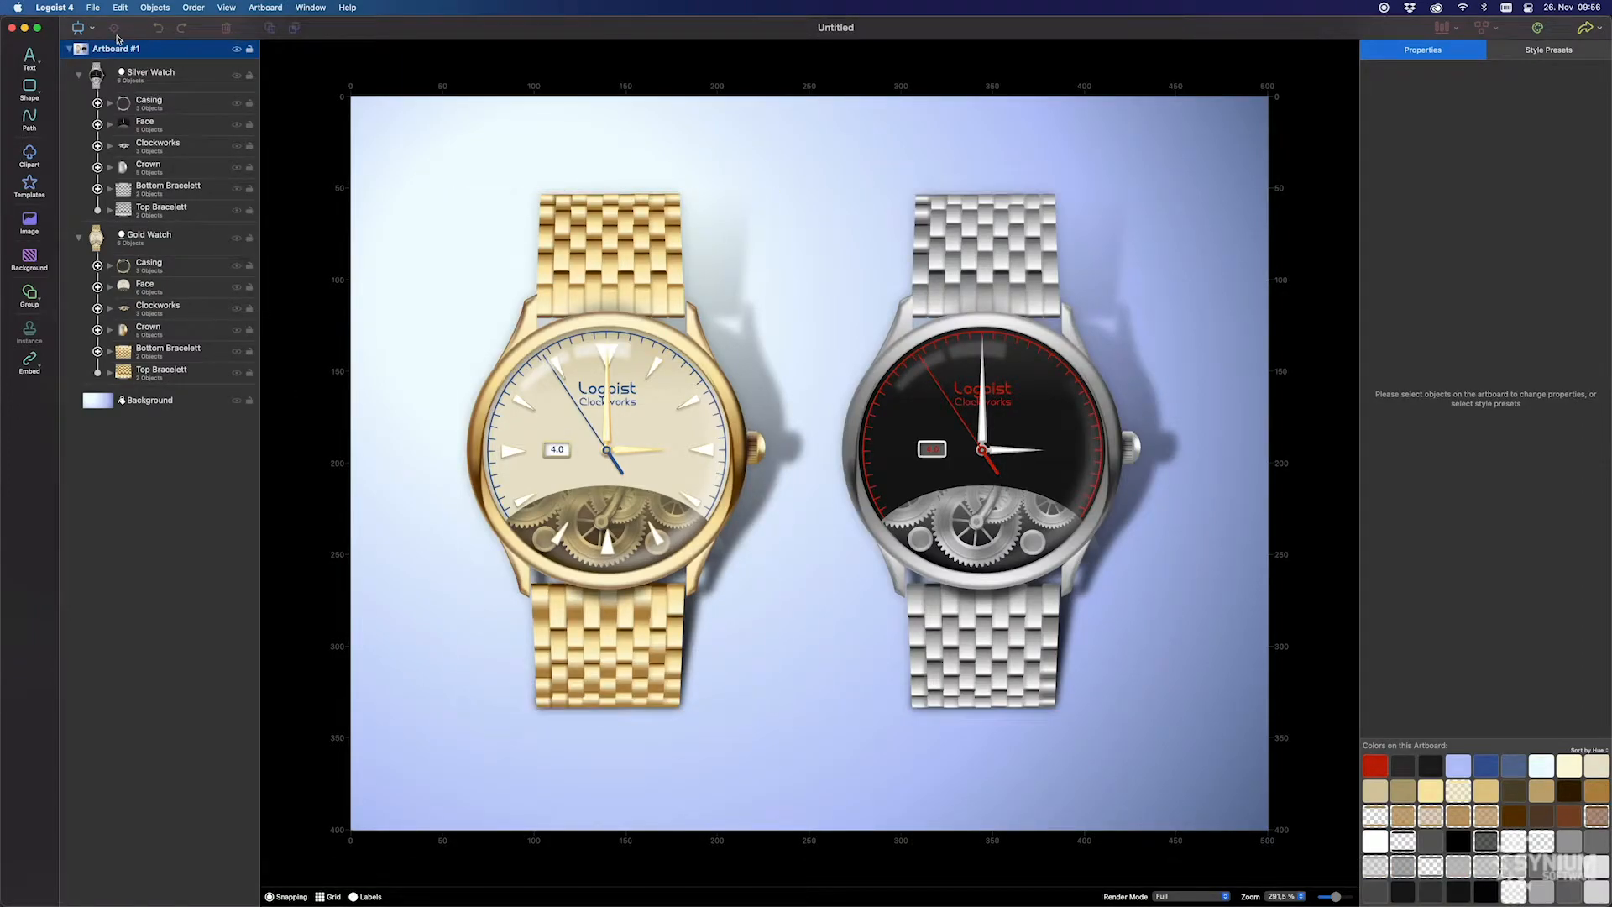
Step: Bring up the Export dialog from the File menu
click(94, 8)
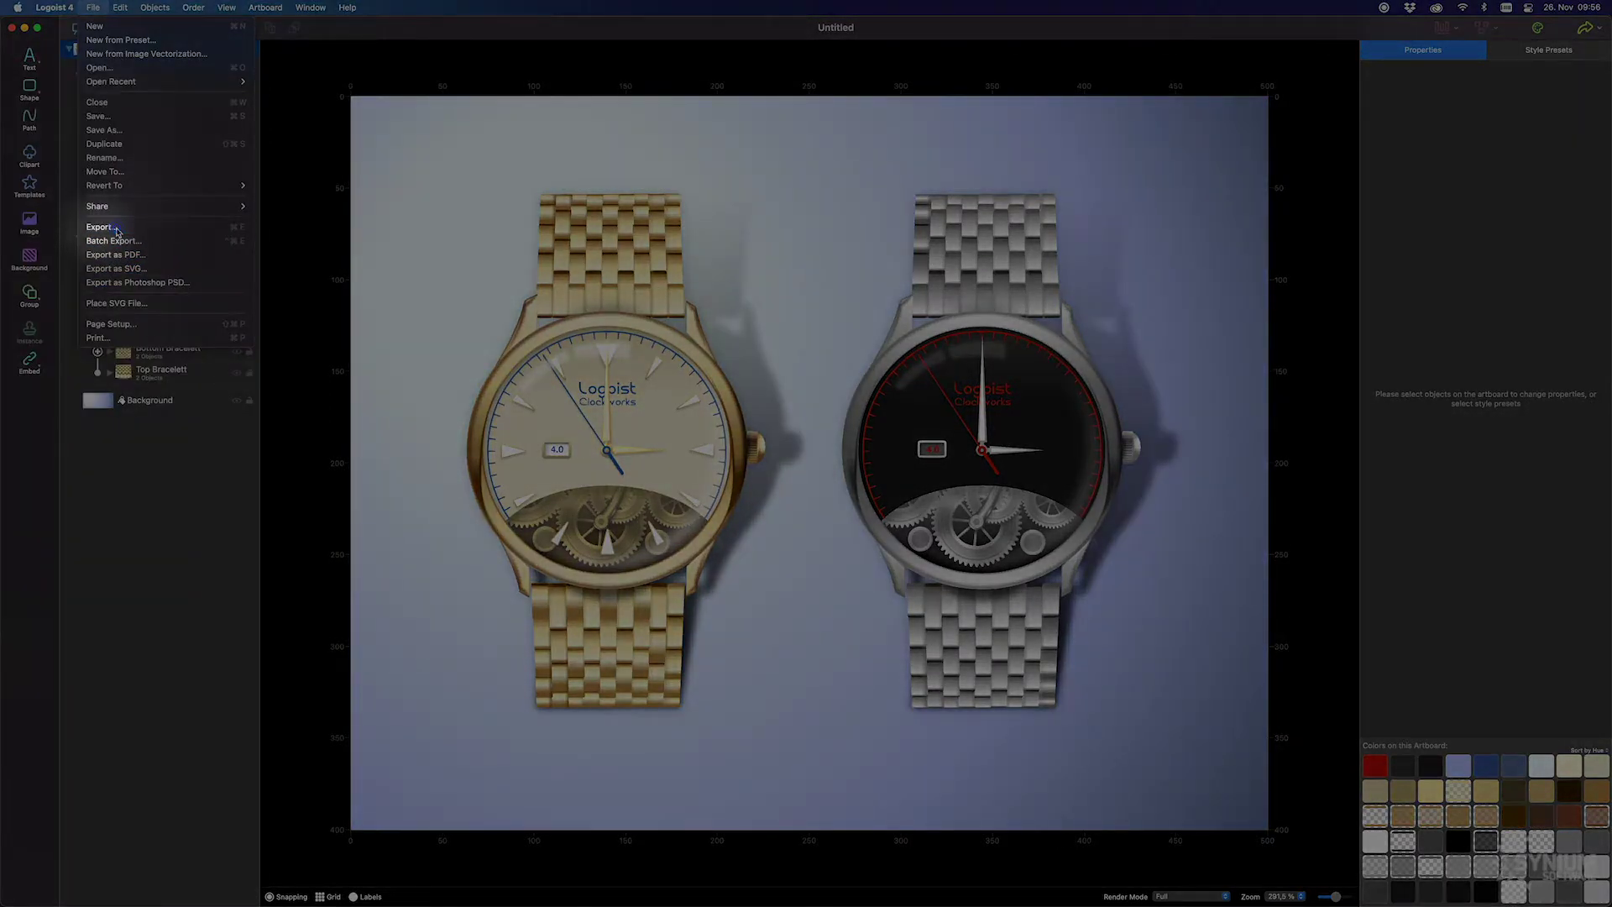
click(101, 227)
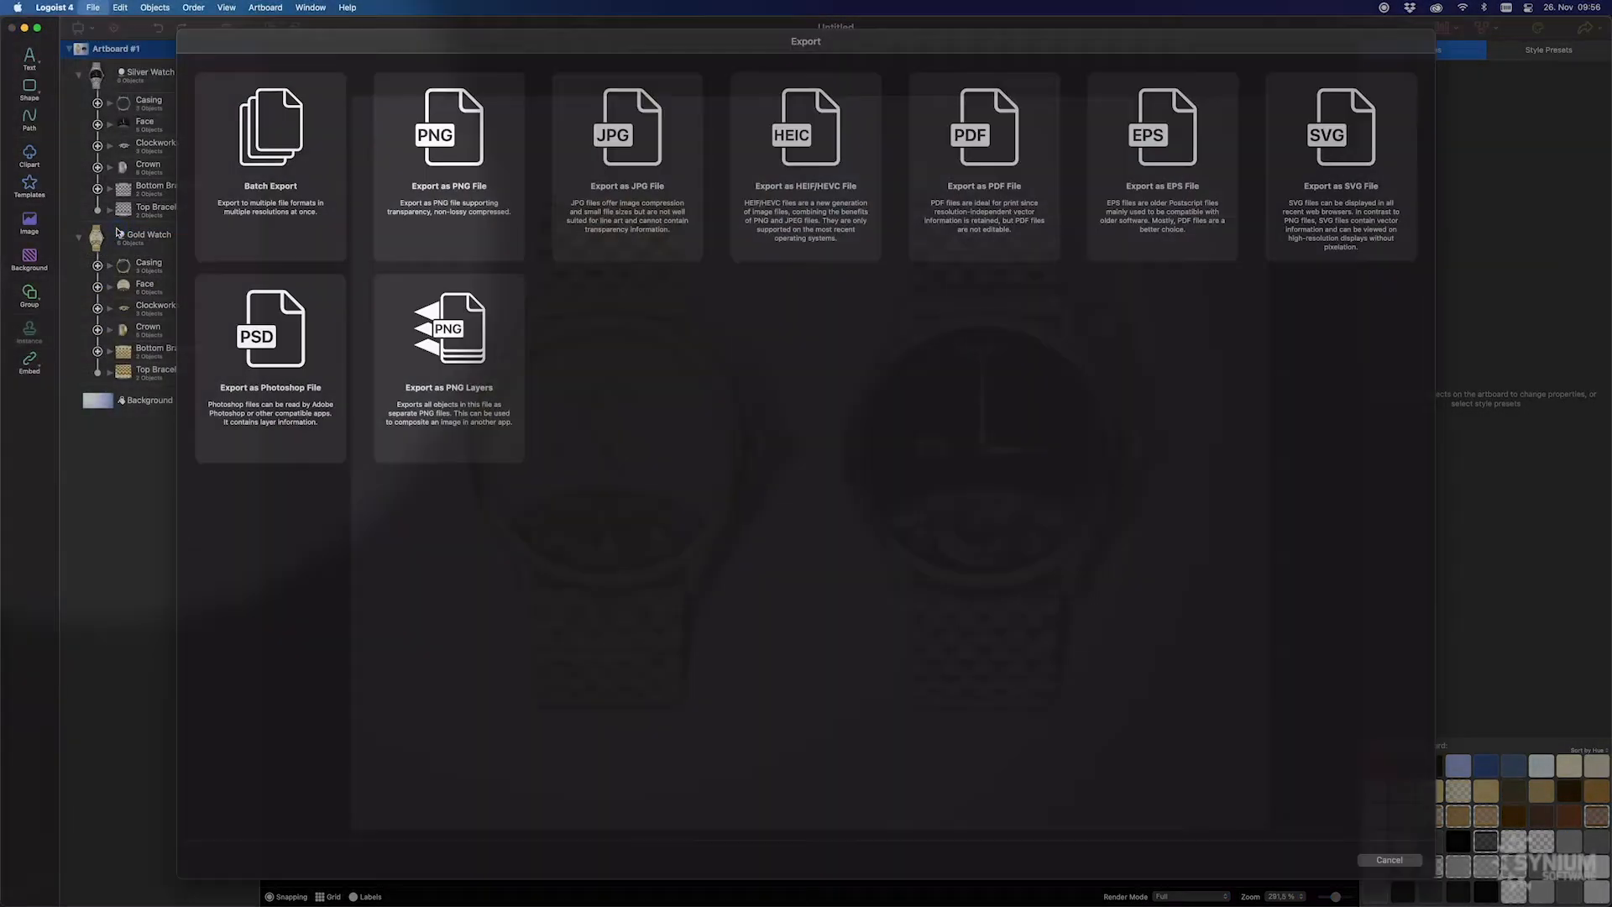
Step: Choose PNG export and toggle background objects off and back on, keeping them included
click(408, 231)
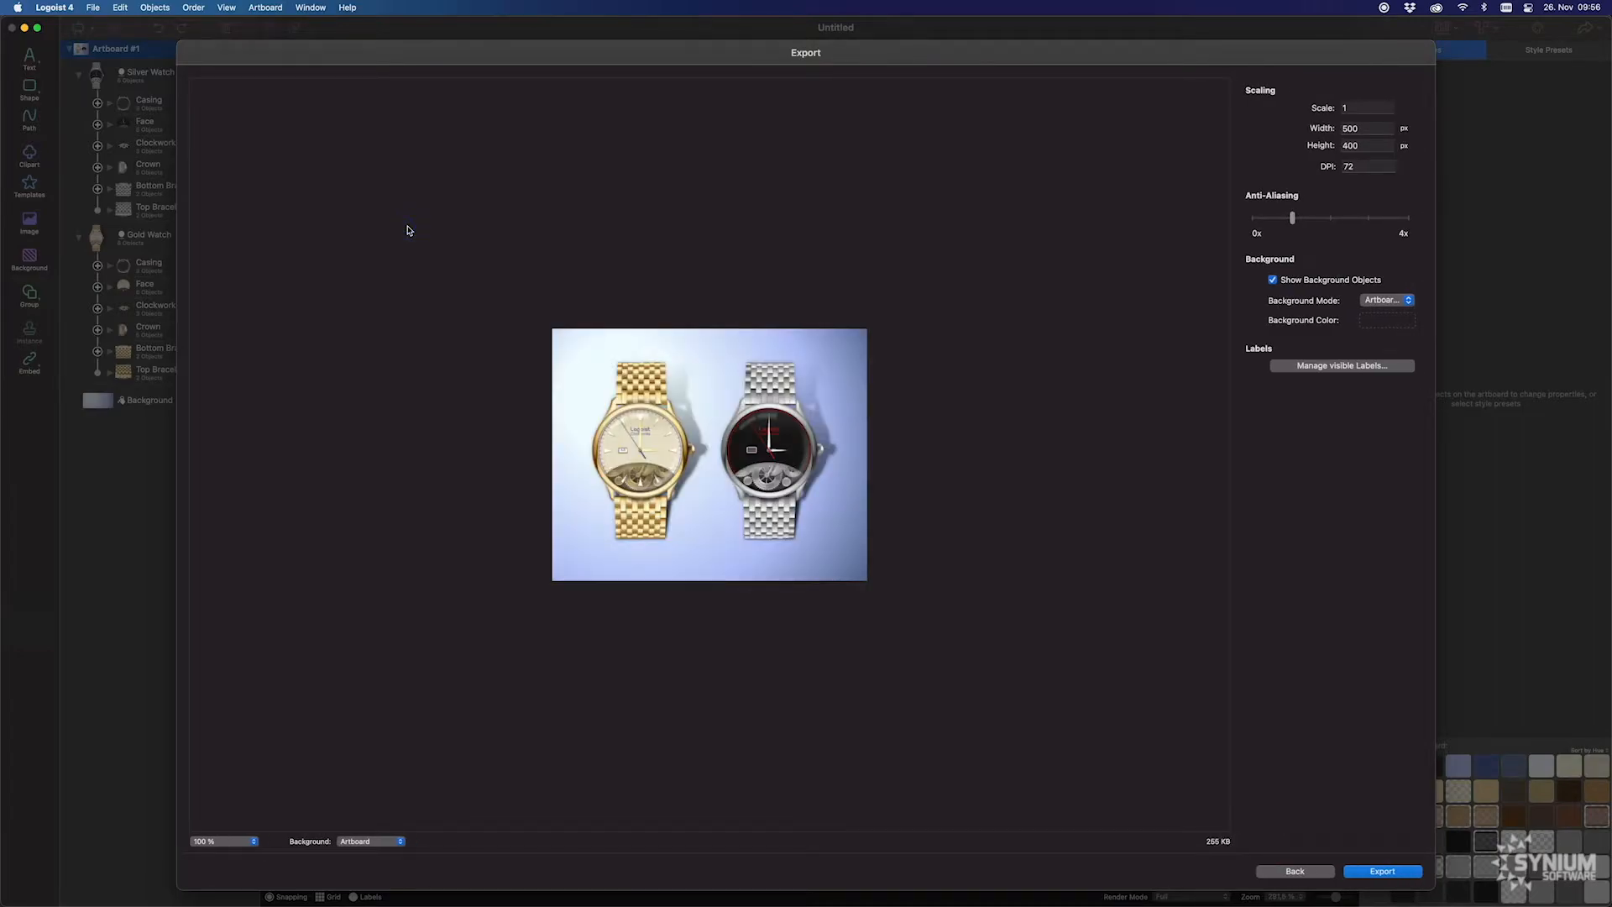
click(1273, 279)
click(1274, 281)
Step: Raise the export scale to 4 for a 2000×1600 px image
click(1356, 108)
text(2)
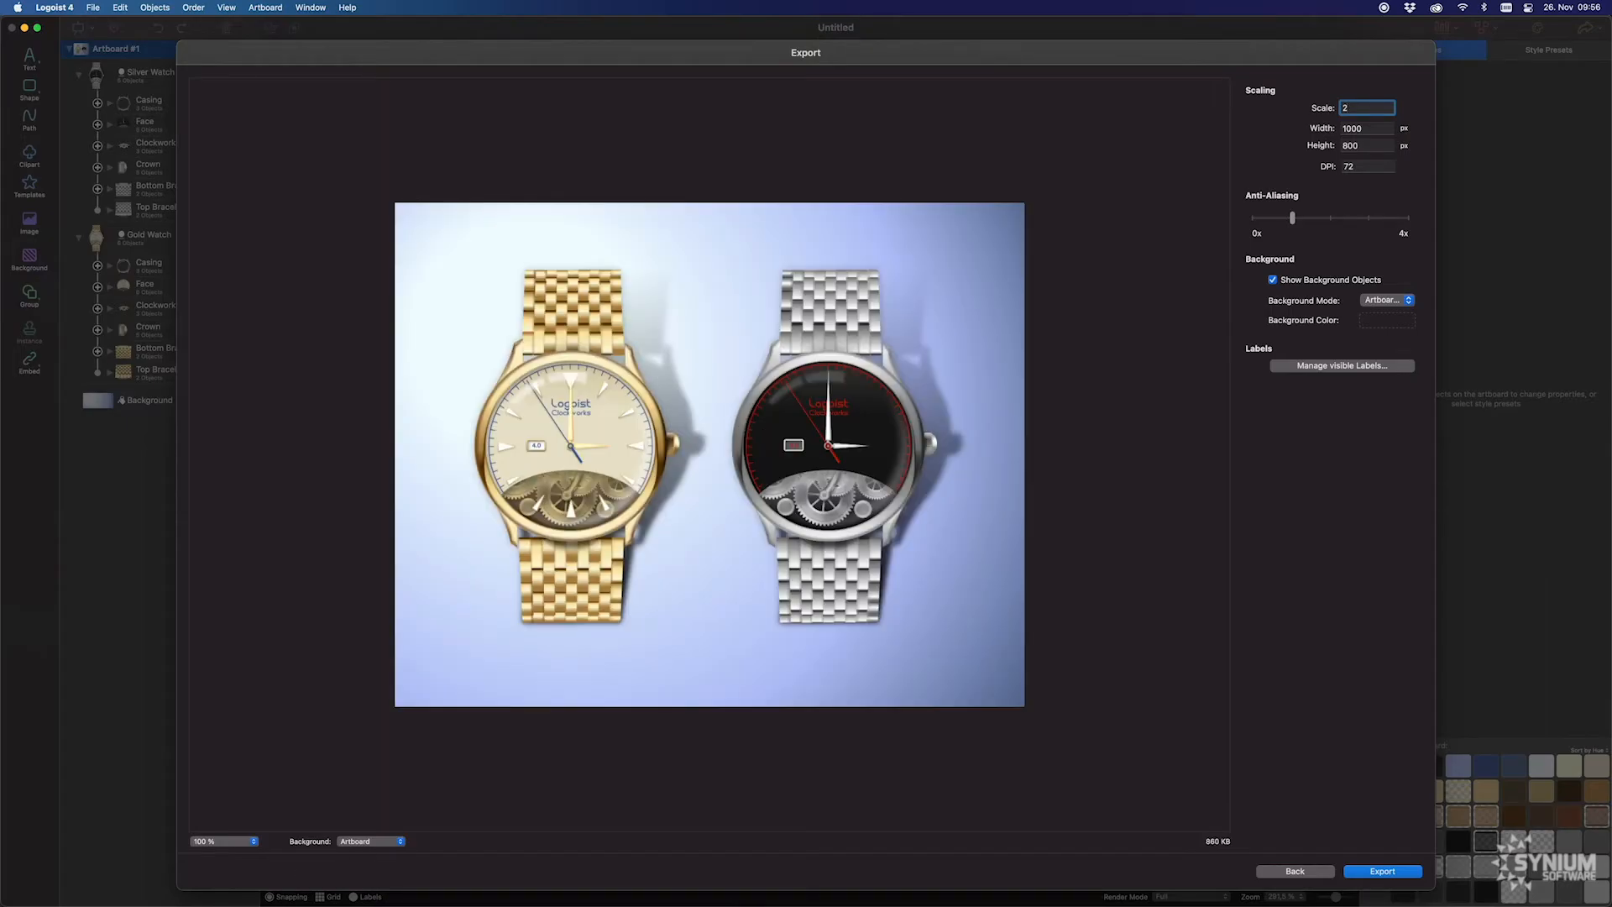
double_click(1350, 109)
text(4)
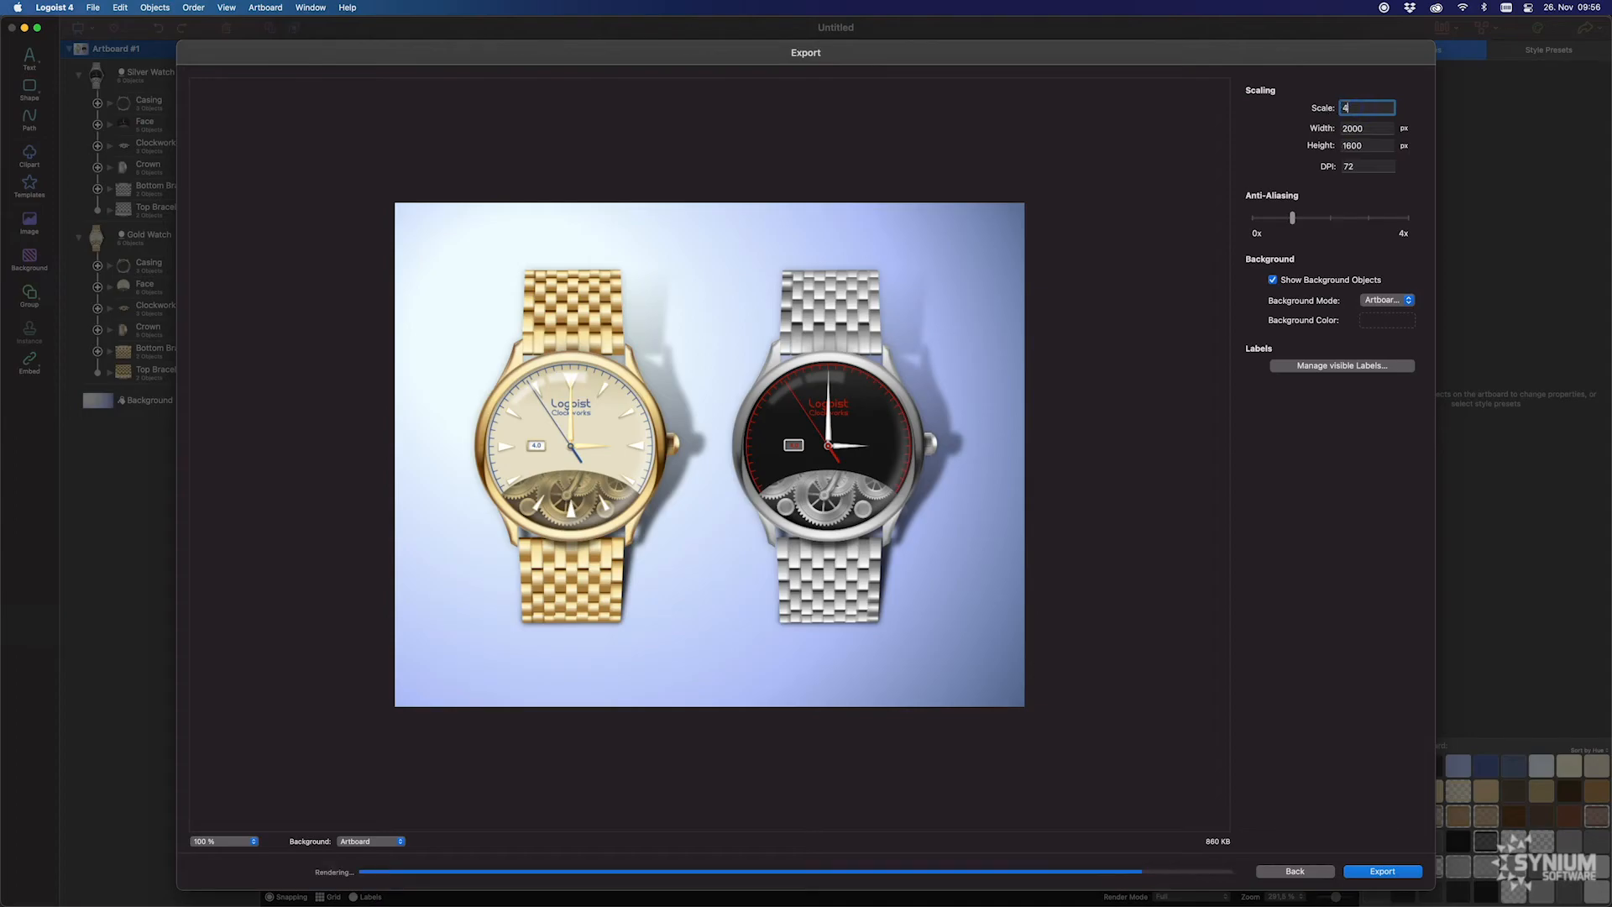